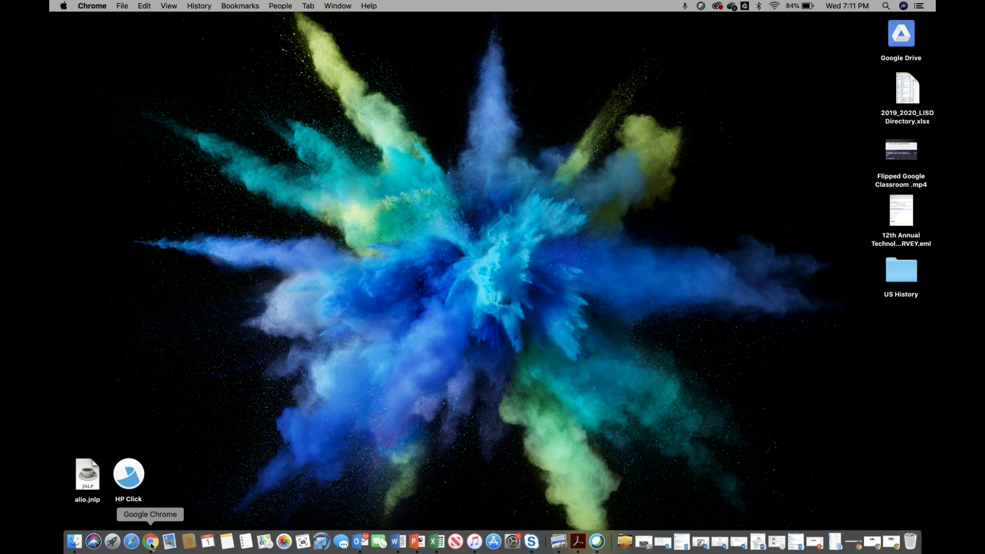
pyautogui.click(151, 543)
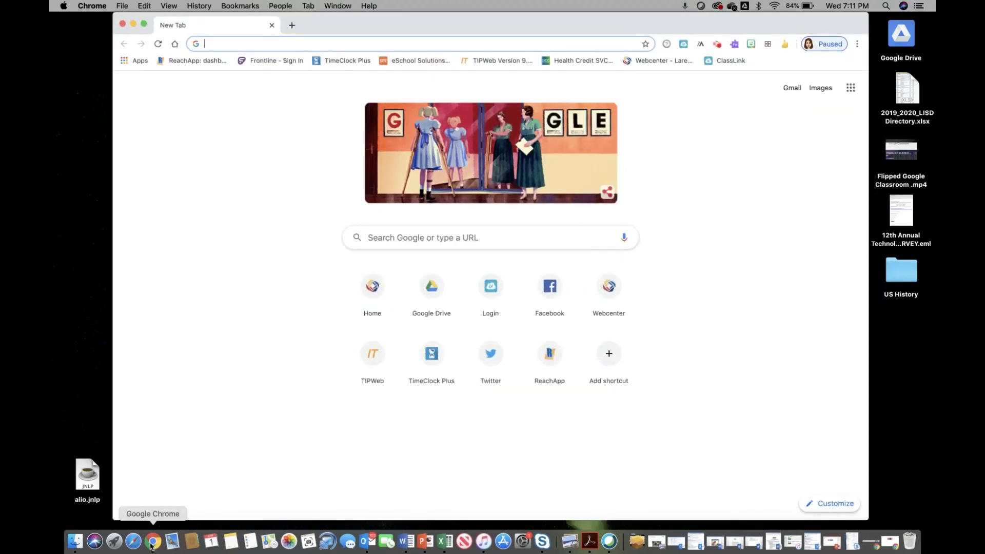
pyautogui.click(896, 542)
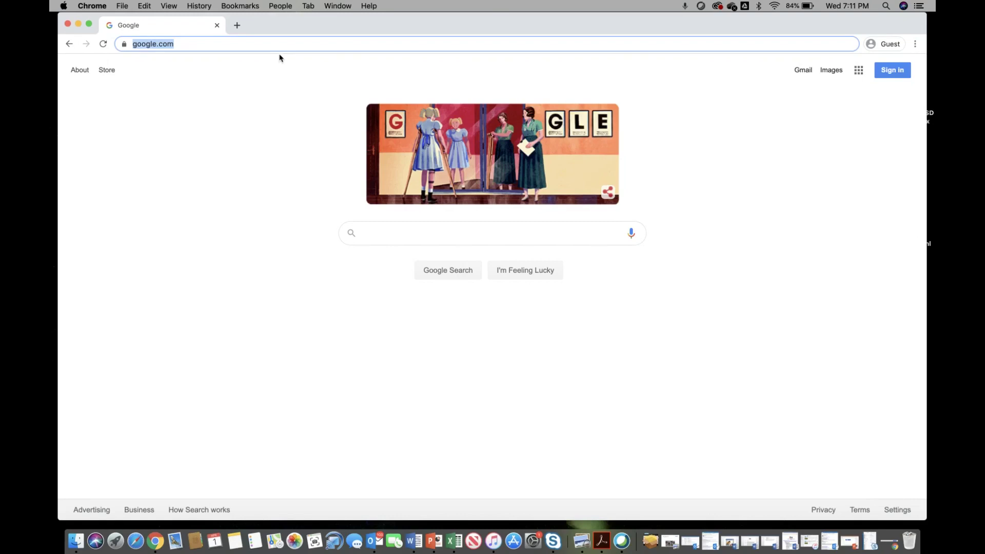
pyautogui.write('ww')
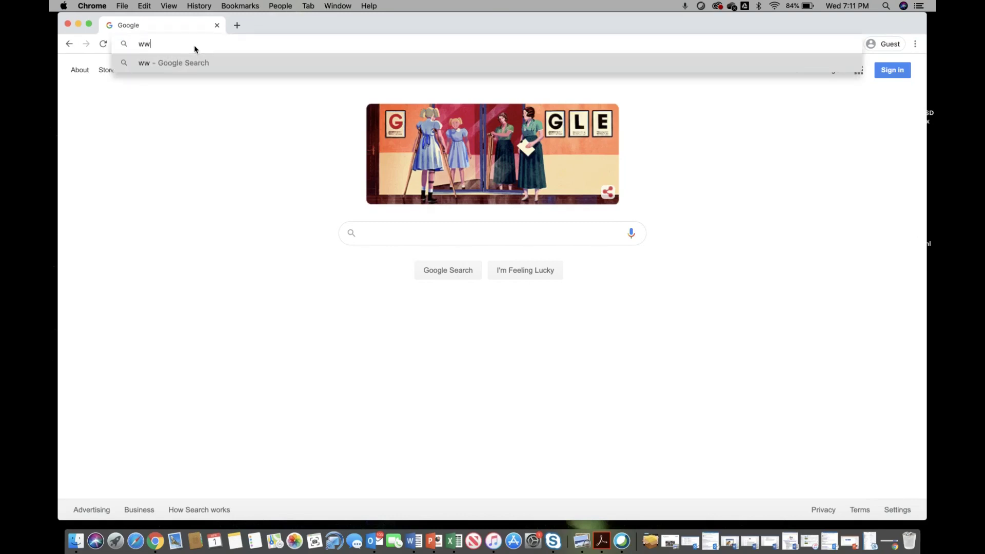
pyautogui.write('w.lare')
pyautogui.write('doisd.o')
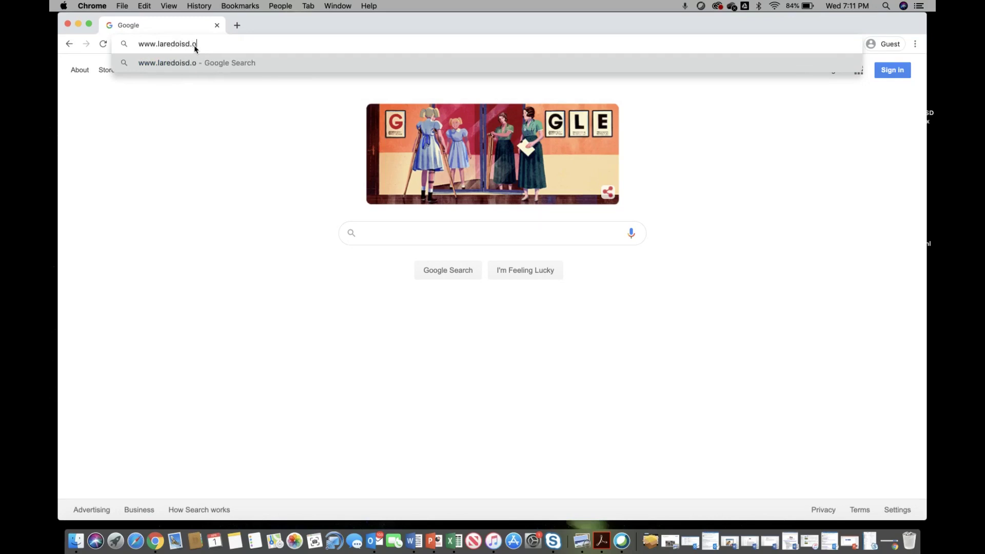
pyautogui.write('rg')
pyautogui.press('Return')
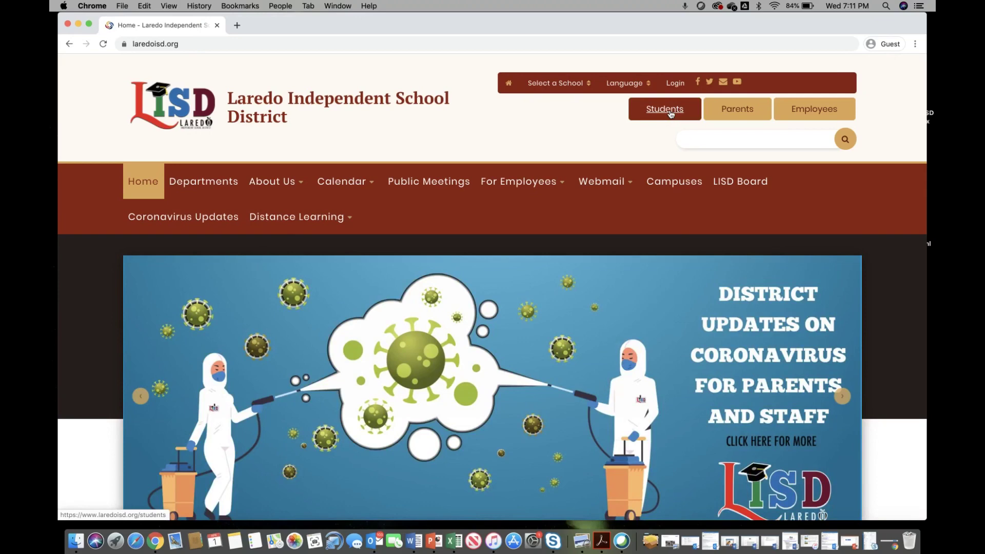
# - Follow Students and the expanded Class Link section to the Laredo ISD ClassLink login
pyautogui.click(666, 109)
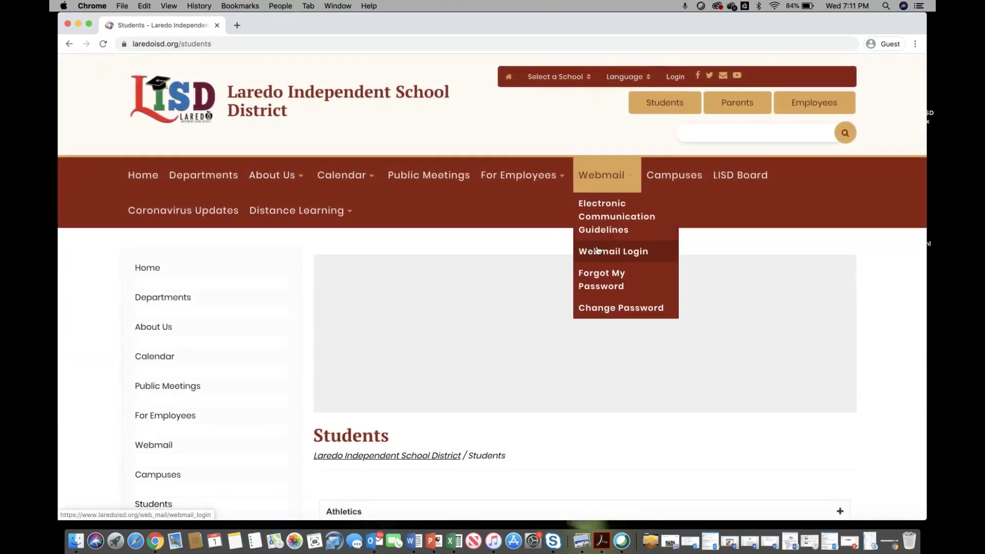
pyautogui.scroll(-5, 597, 250)
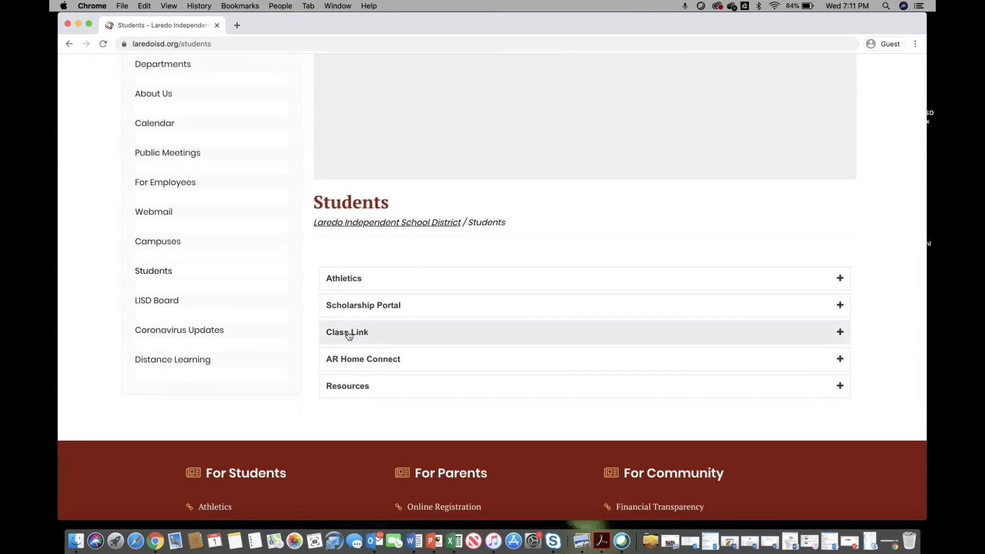
pyautogui.click(351, 335)
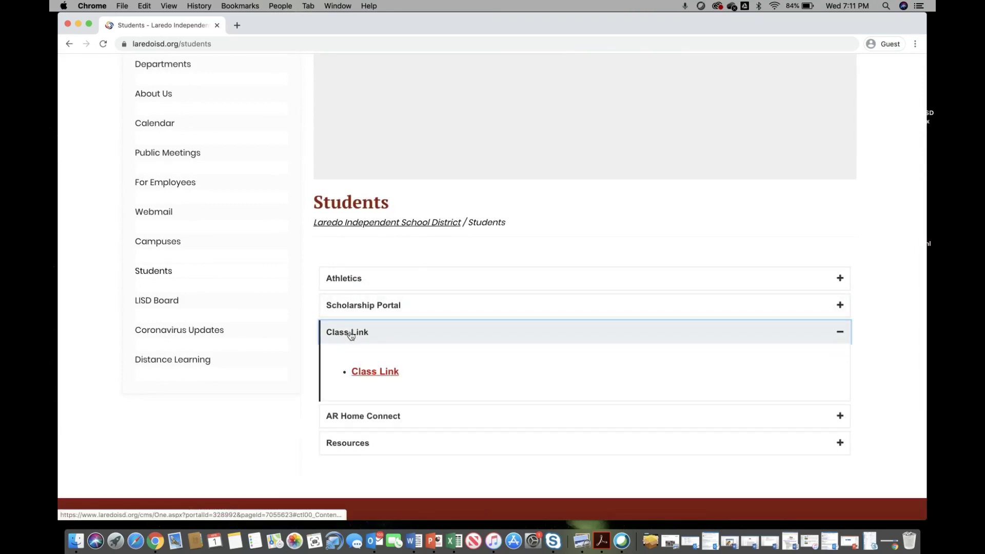
pyautogui.click(369, 375)
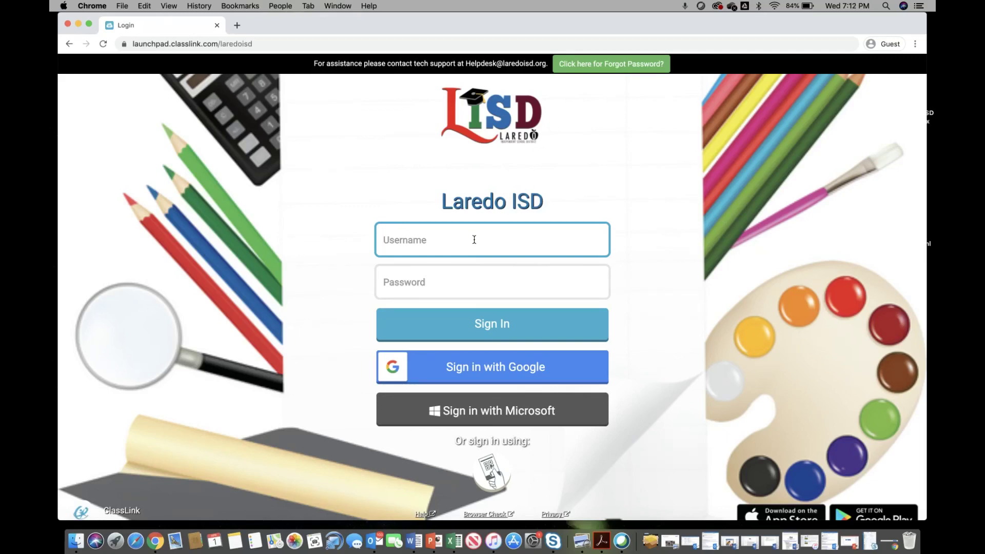
pyautogui.write('r')
pyautogui.write('amiro.s')
pyautogui.write('40')
pyautogui.write('7')
pyautogui.moveTo(419, 240); pyautogui.dragTo(433, 244)
pyautogui.click(446, 239)
pyautogui.click(411, 281)
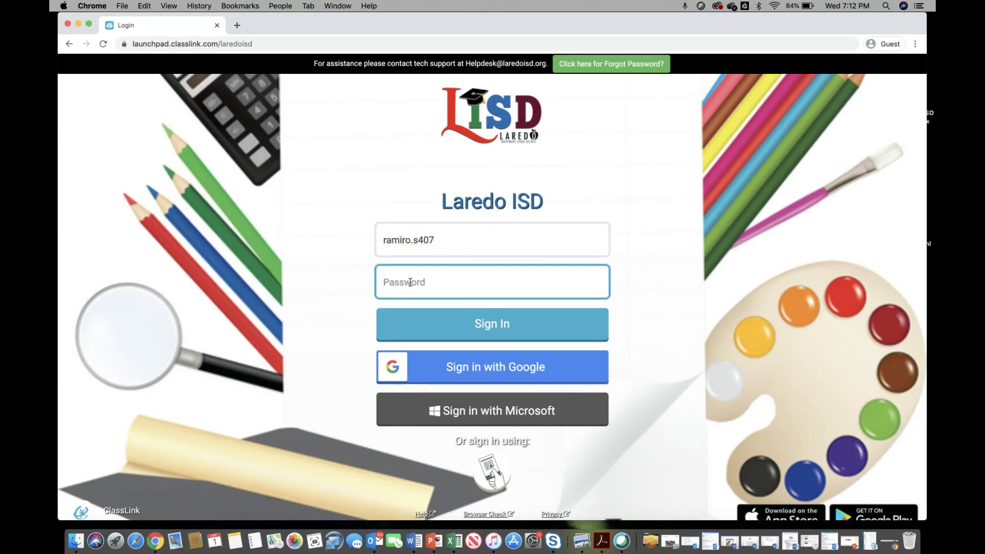
pyautogui.write('••')
pyautogui.write('•')
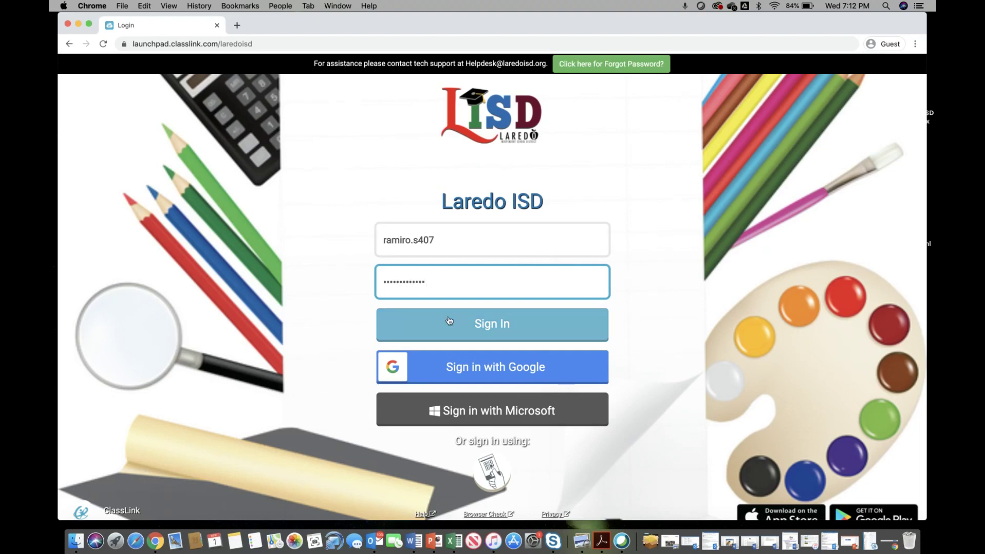
pyautogui.click(480, 323)
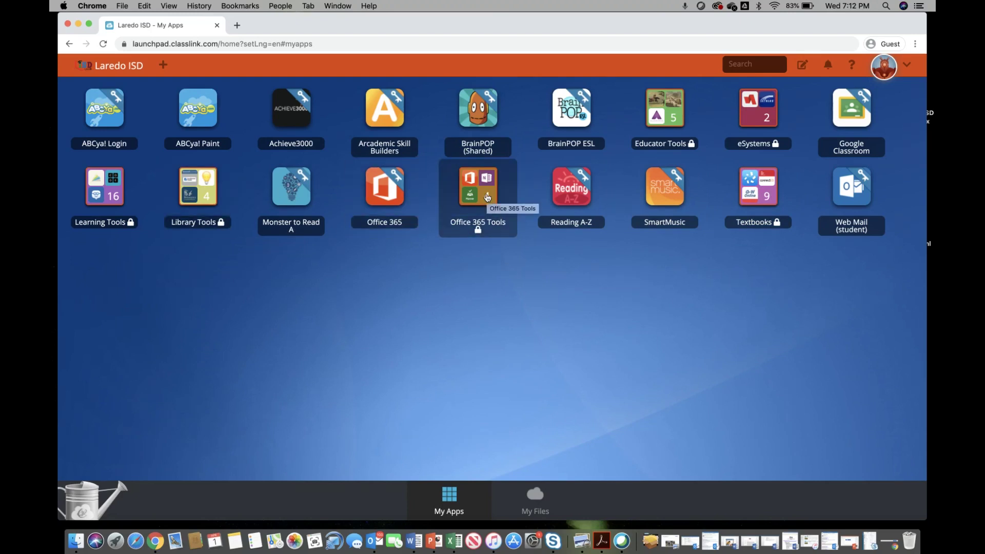
# - Open the Learning Tools folder to view IXL, Kahoot and Khan Academy, then close it
pyautogui.click(117, 190)
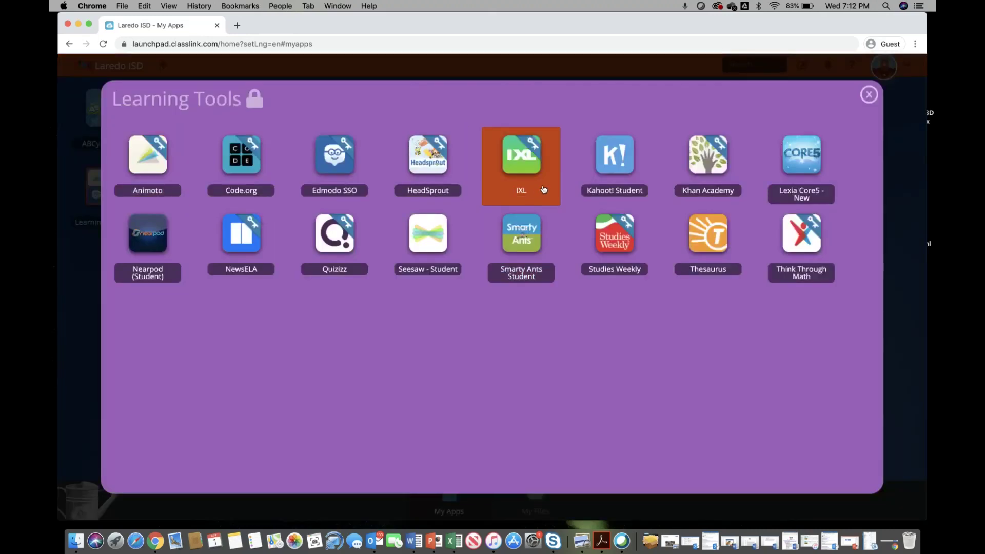
pyautogui.click(869, 97)
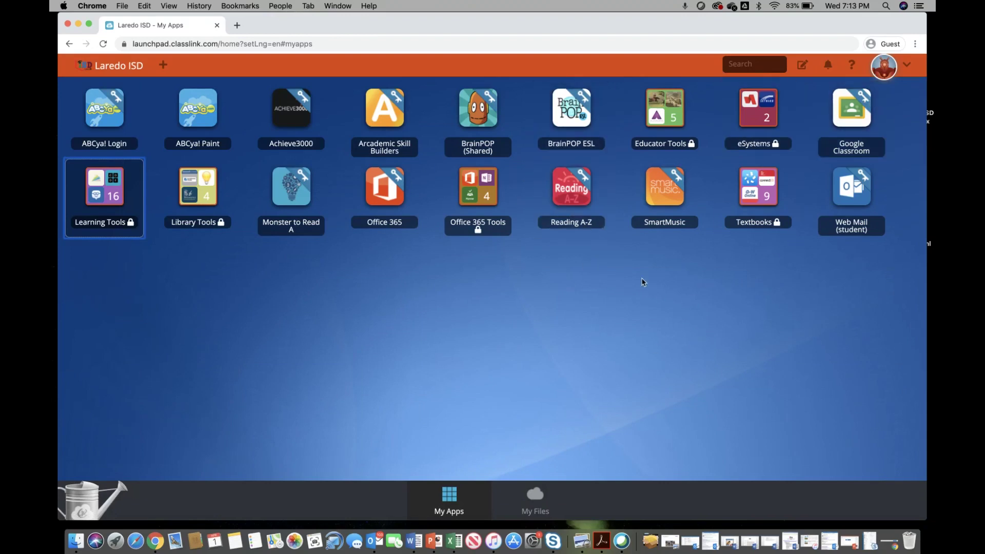
# - Launch the Google Classroom tile, skipping the extension prompt, to reach Classroom sign-in
pyautogui.click(850, 118)
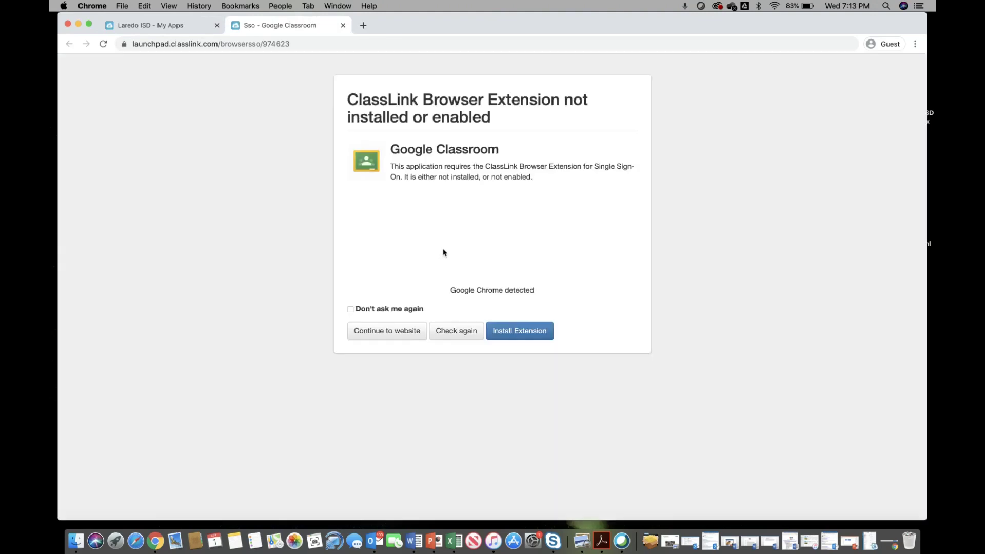
pyautogui.click(394, 335)
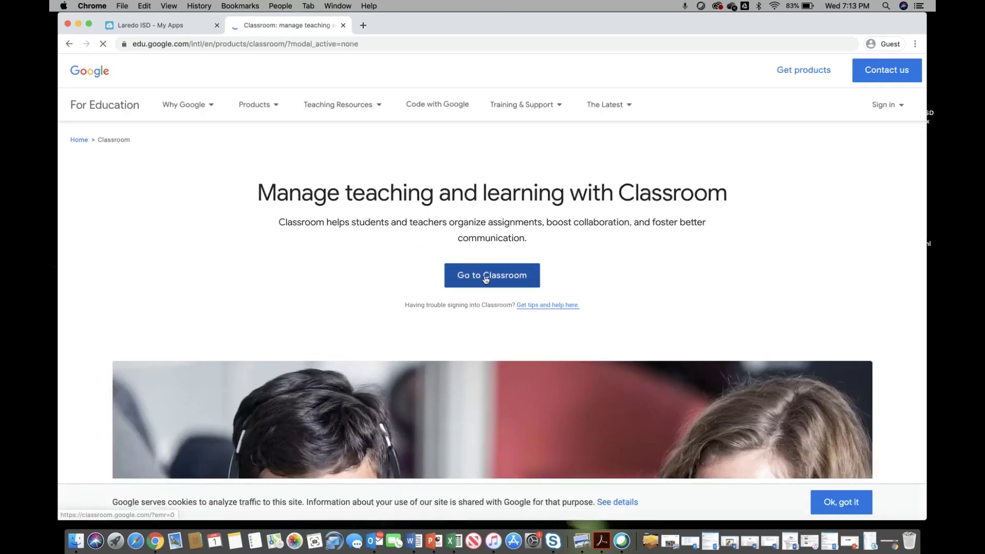
pyautogui.click(486, 279)
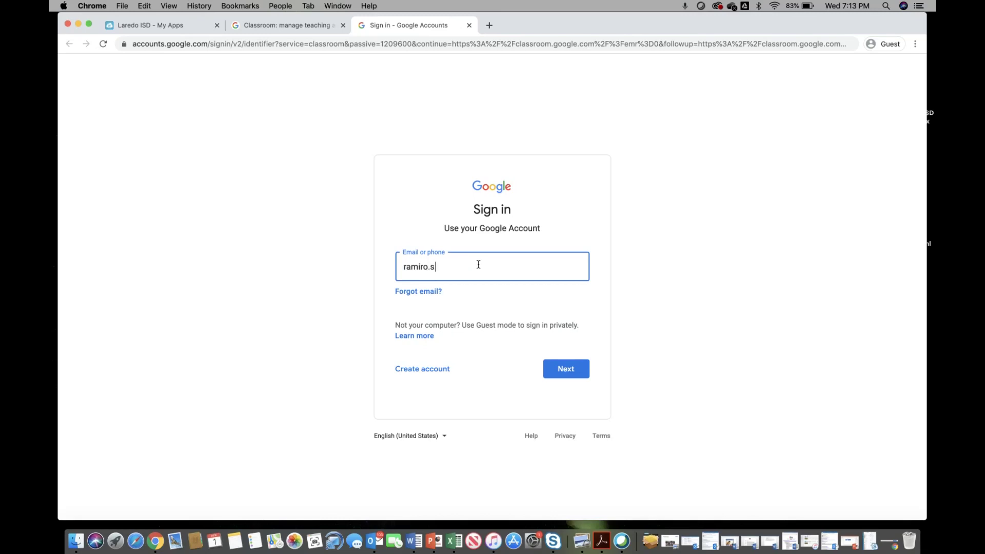
pyautogui.moveTo(435, 266); pyautogui.dragTo(450, 268)
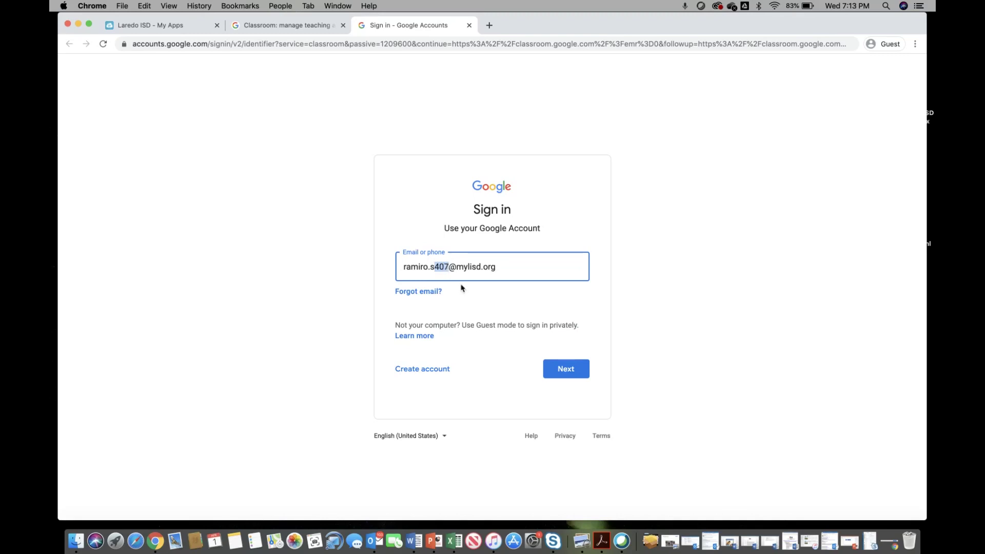
pyautogui.click(565, 370)
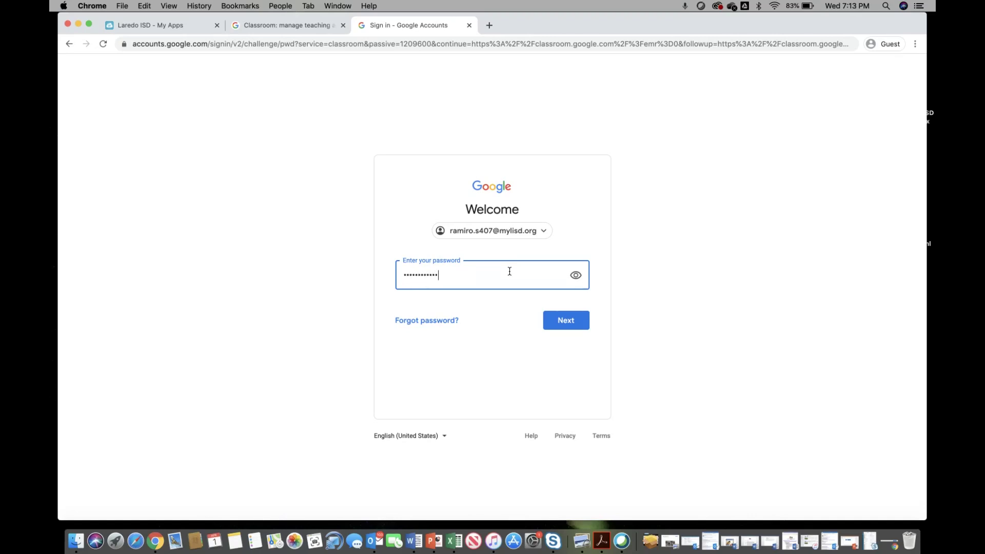
pyautogui.click(568, 320)
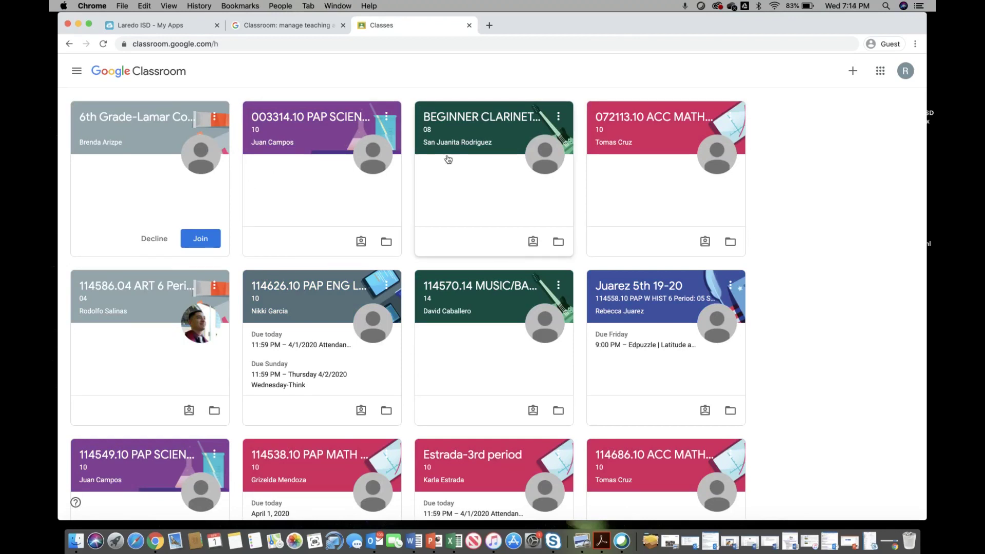
# - View the Beginner Clarinet/Percussion Classwork and Stream, then return to Classes via the menu
pyautogui.click(476, 121)
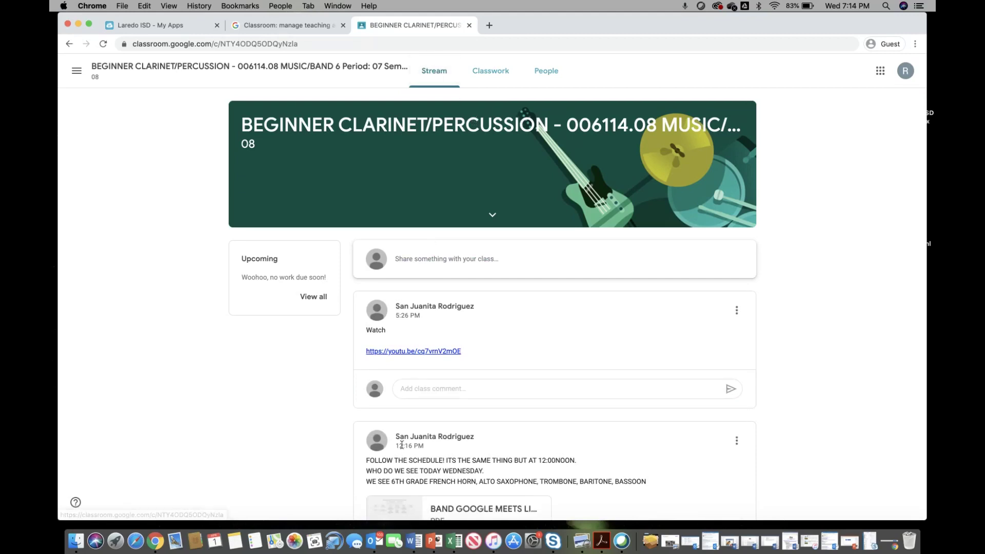
pyautogui.click(495, 82)
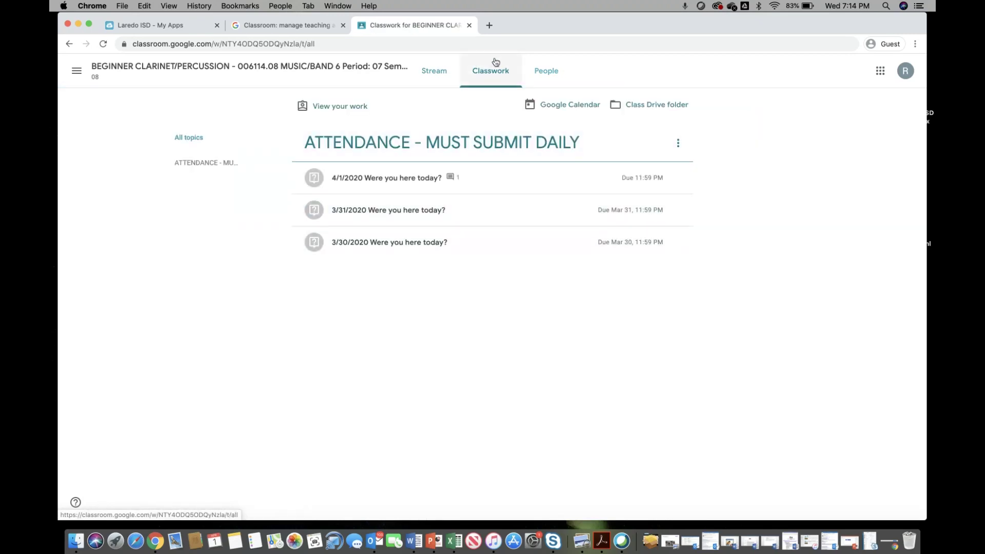
pyautogui.click(447, 73)
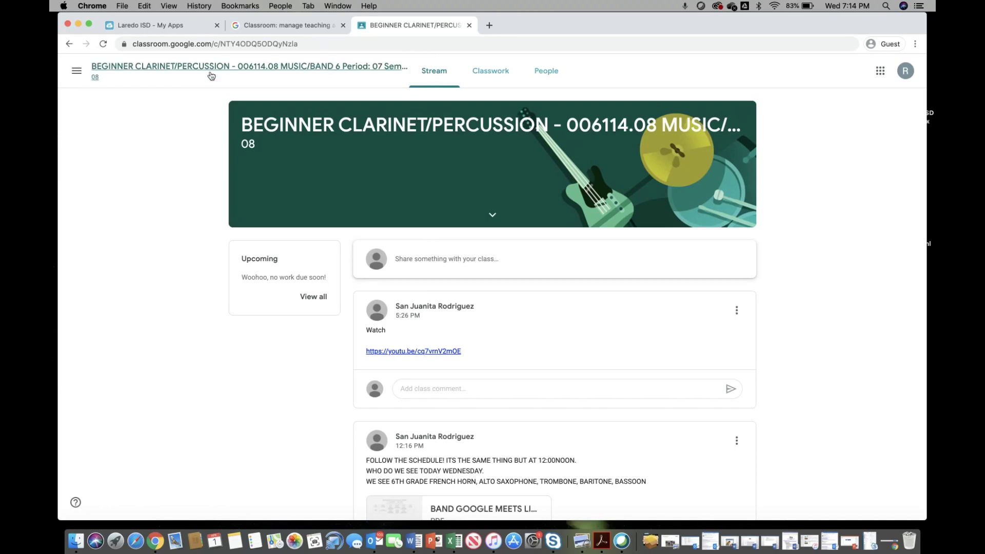
pyautogui.click(77, 72)
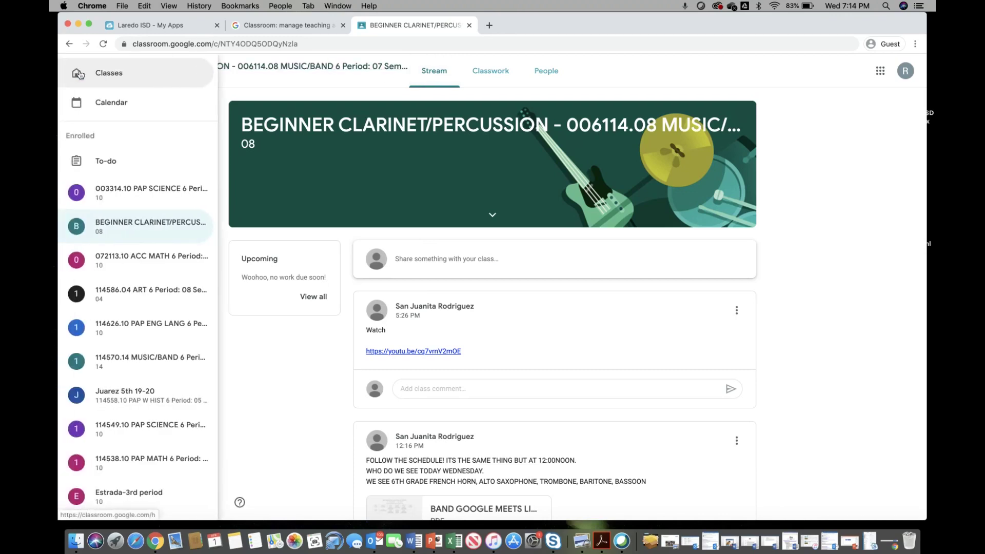
pyautogui.click(109, 74)
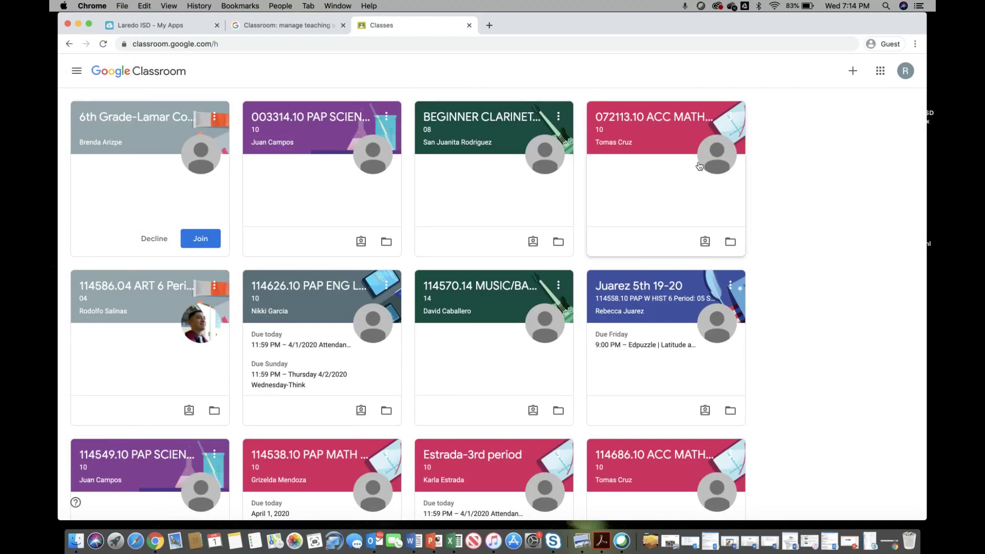
# - Show and dismiss the Google apps grid, then close both Classroom tabs
pyautogui.click(881, 72)
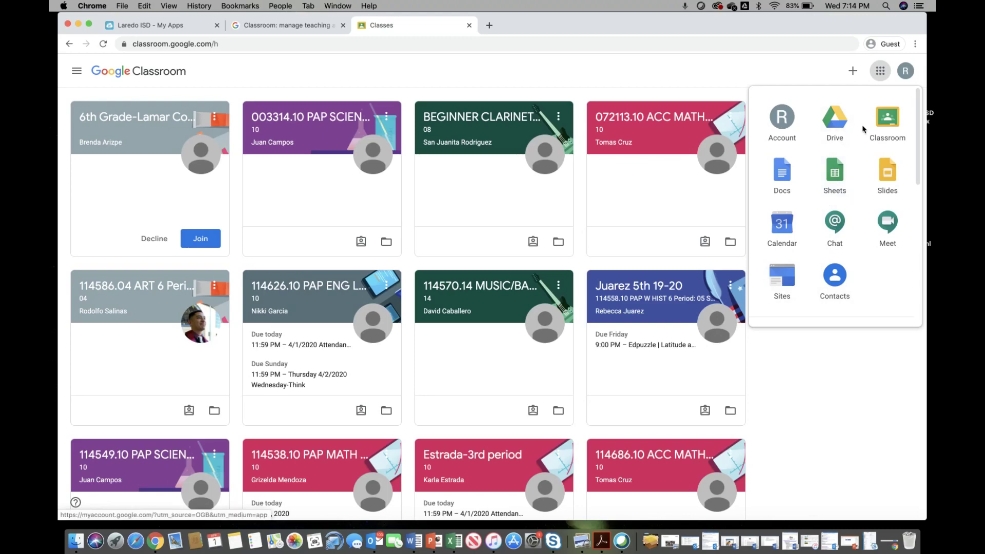
pyautogui.click(684, 63)
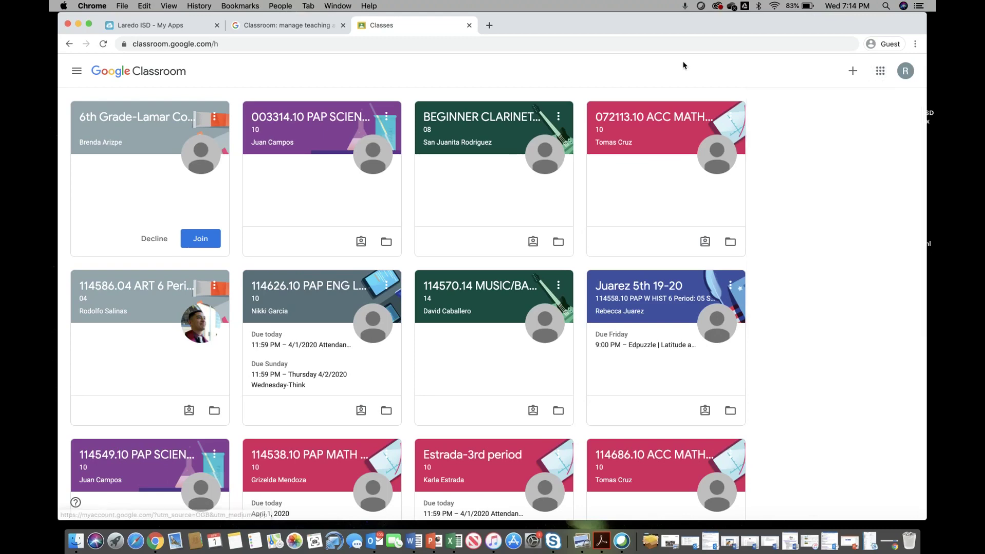
pyautogui.click(470, 25)
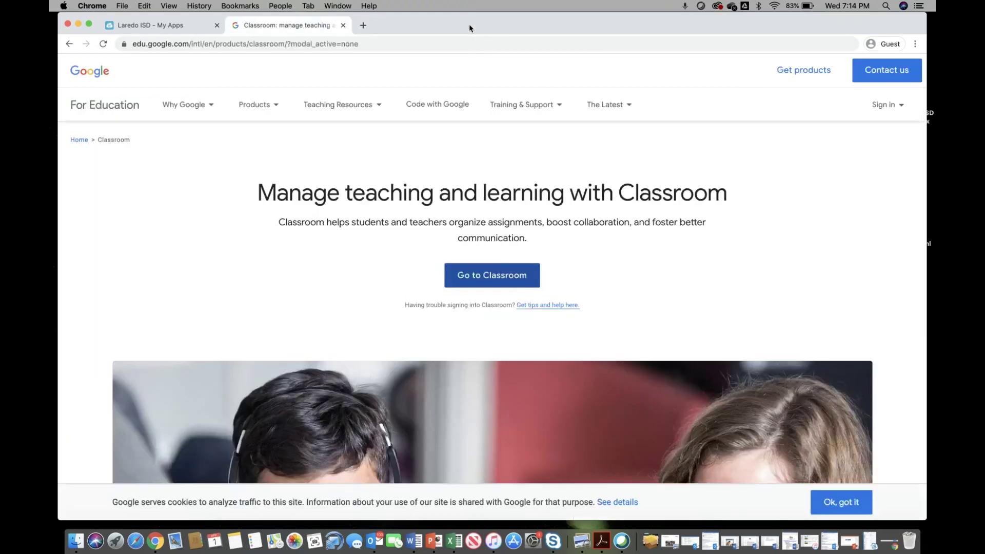
pyautogui.click(343, 26)
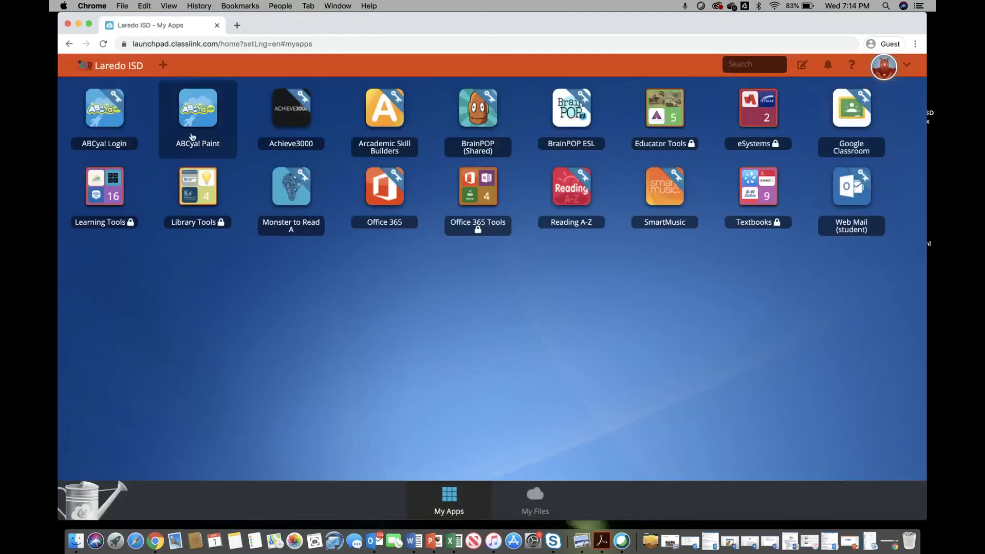